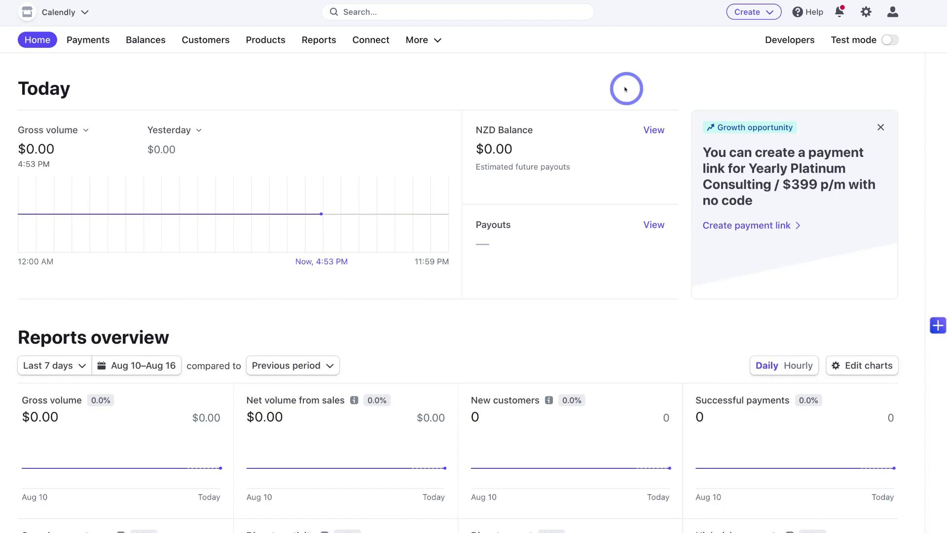
Go to Payment links from the More menu and start a new payment link.
click(419, 40)
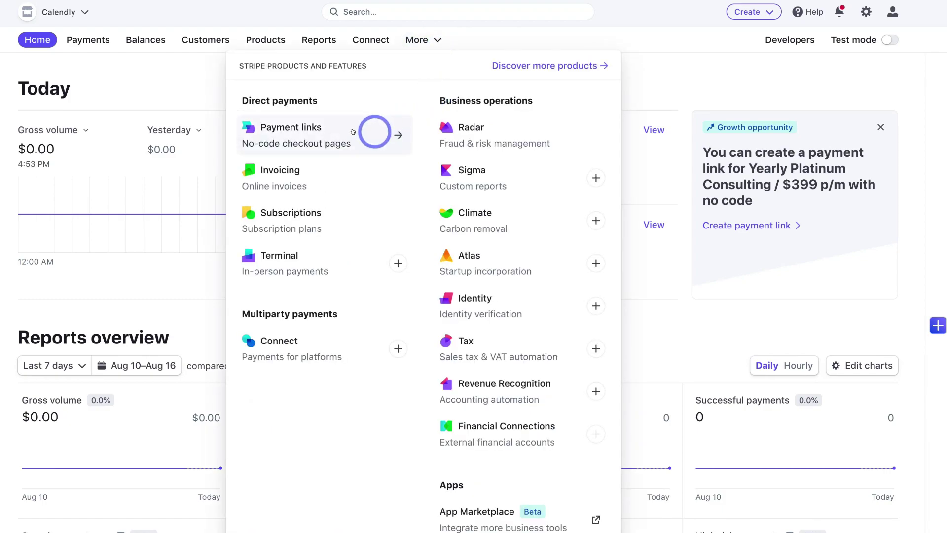
click(324, 128)
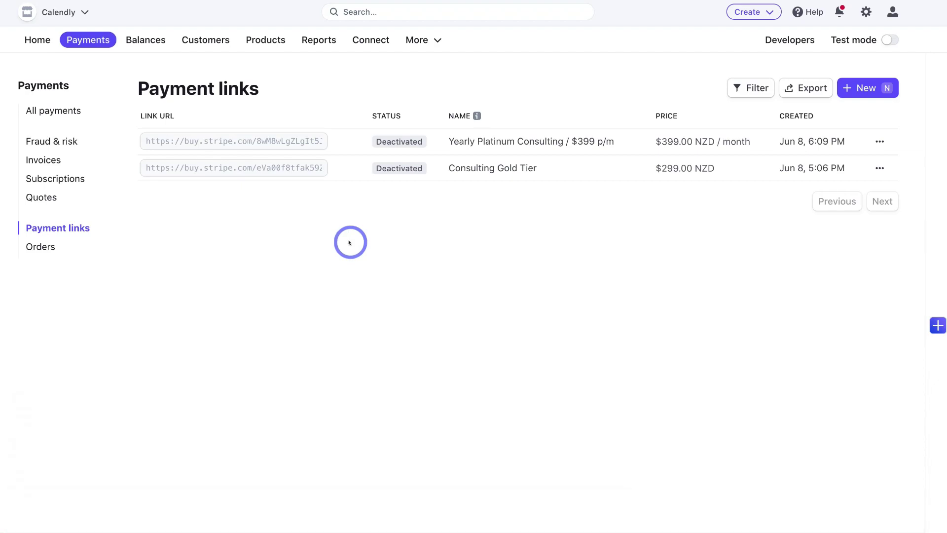
click(859, 88)
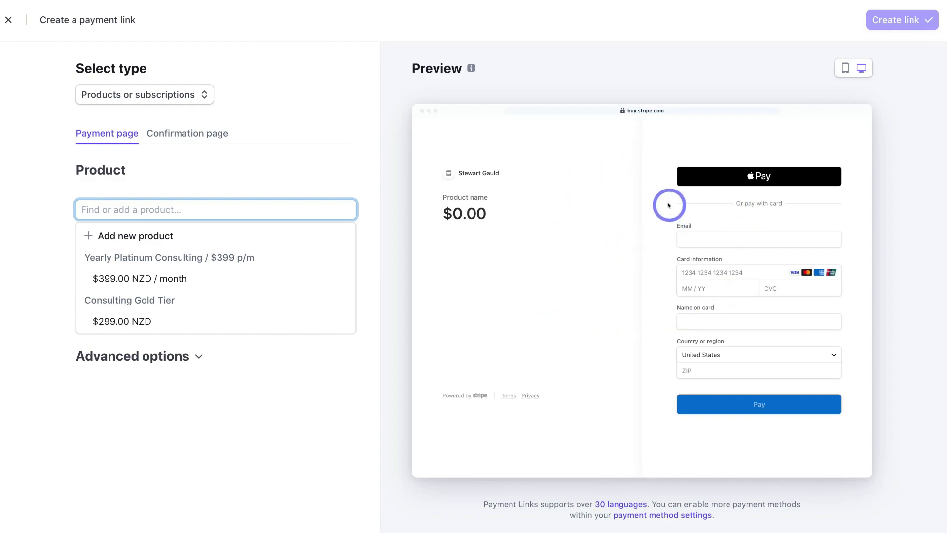
Review the $0.00 checkout preview in mobile and desktop layouts, then show the link types.
click(845, 68)
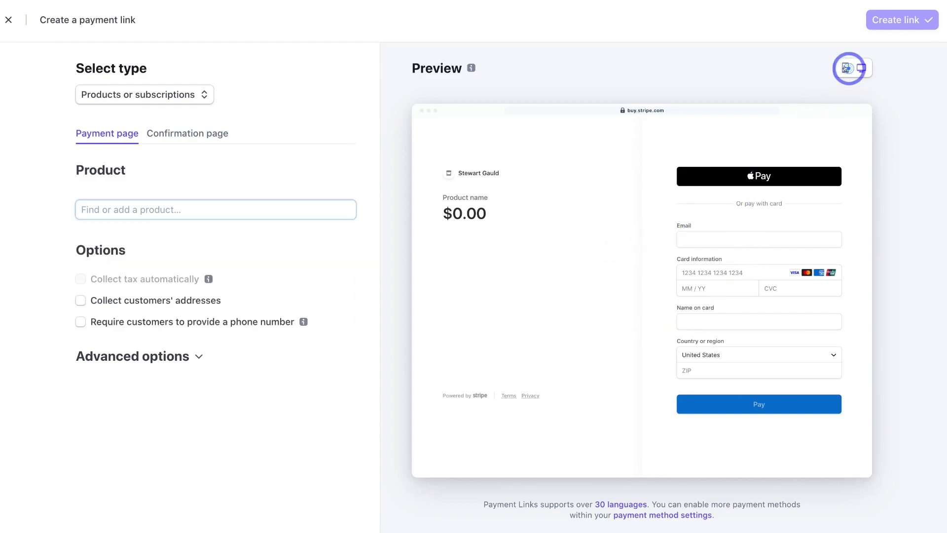
scroll(672, 200, down, 3)
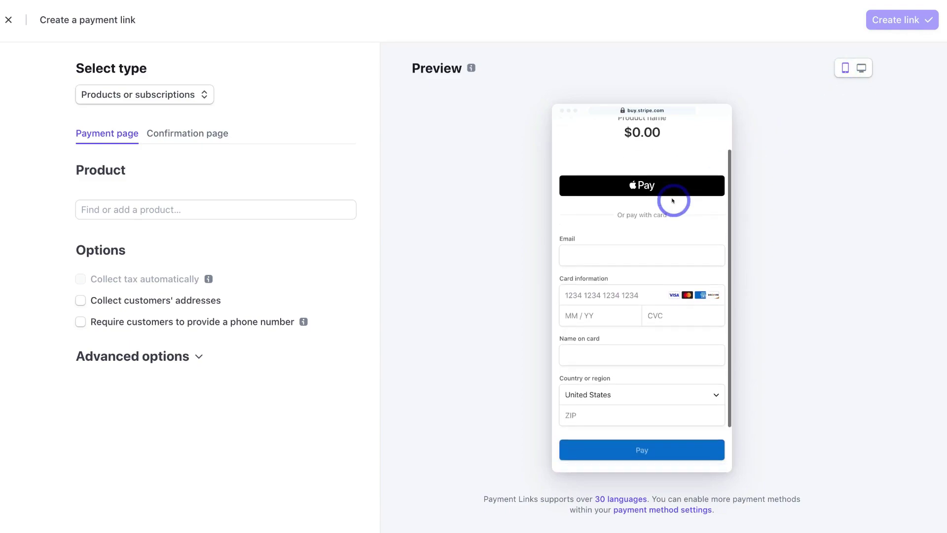
scroll(673, 200, up, 3)
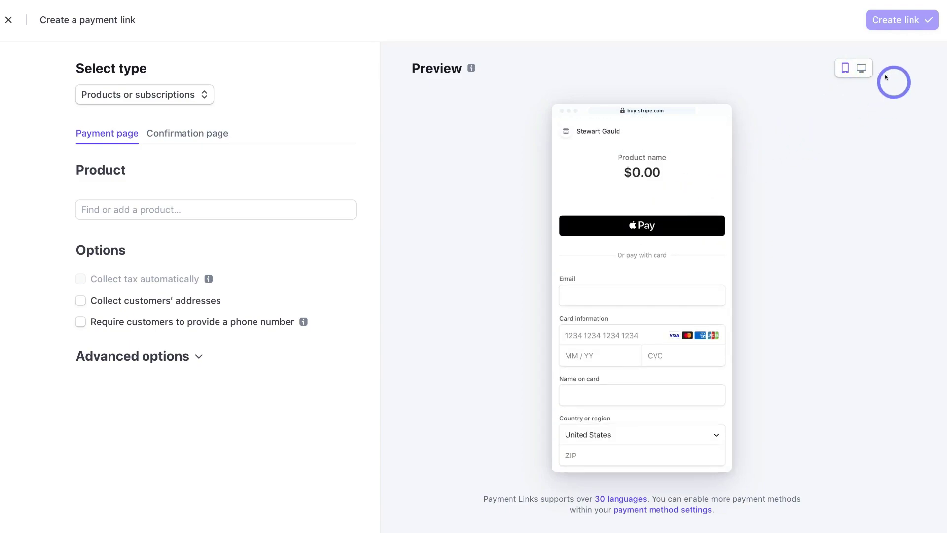
click(861, 69)
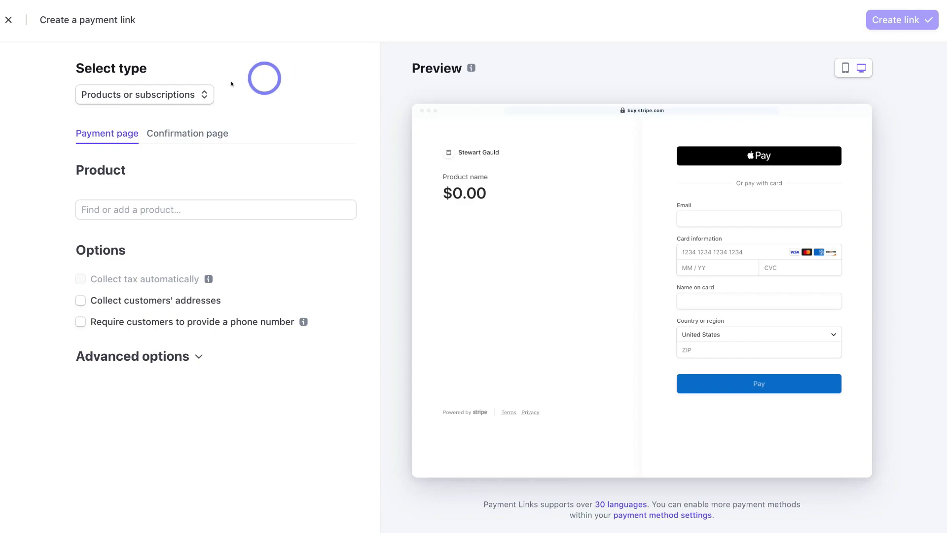
click(195, 94)
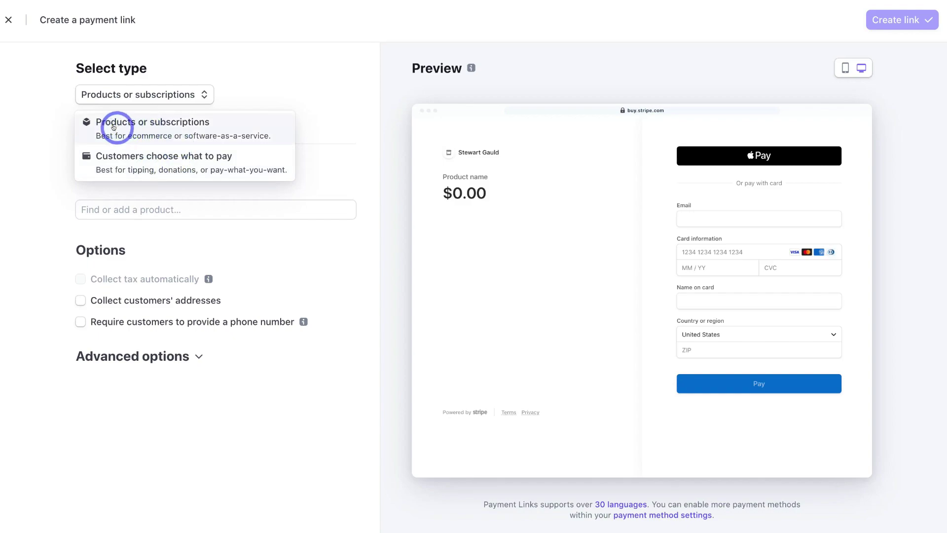
Keep the Products or subscriptions type and start adding a brand-new product.
click(162, 125)
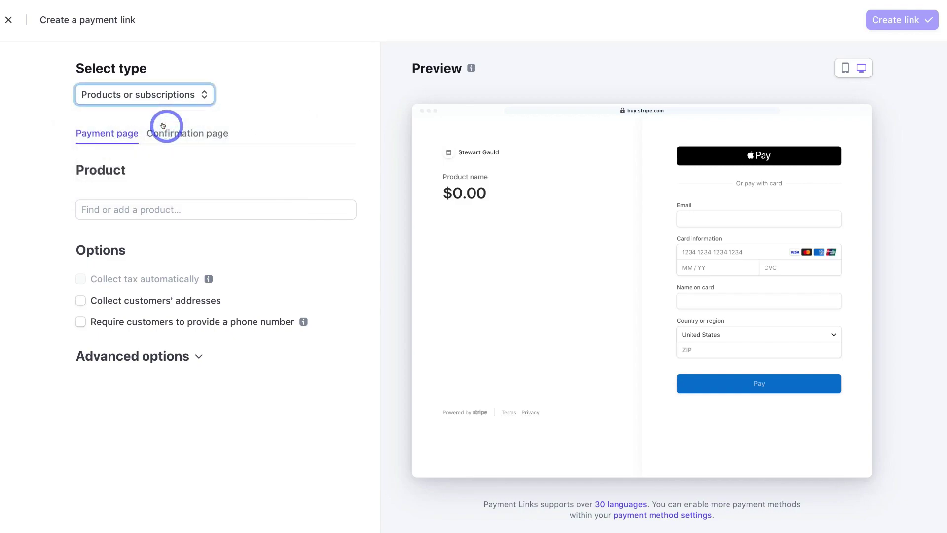
click(121, 204)
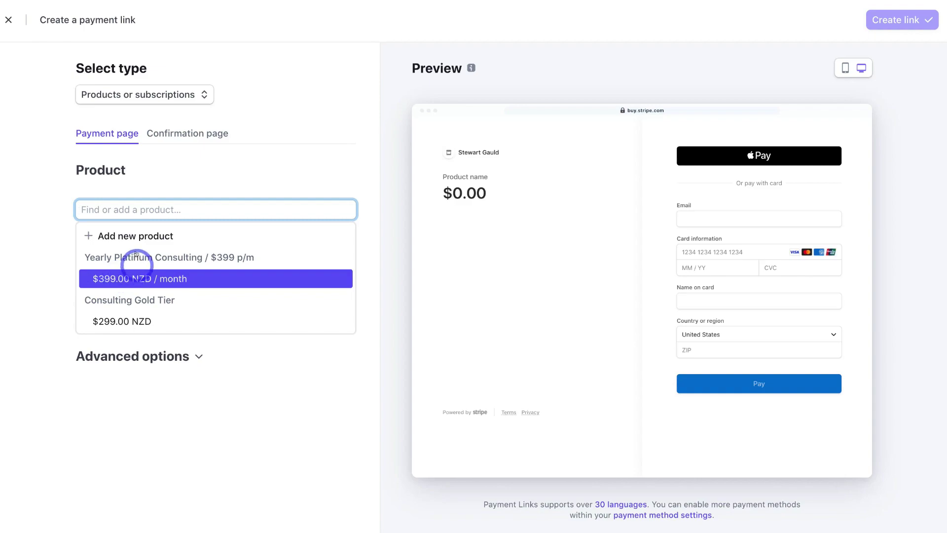
click(169, 236)
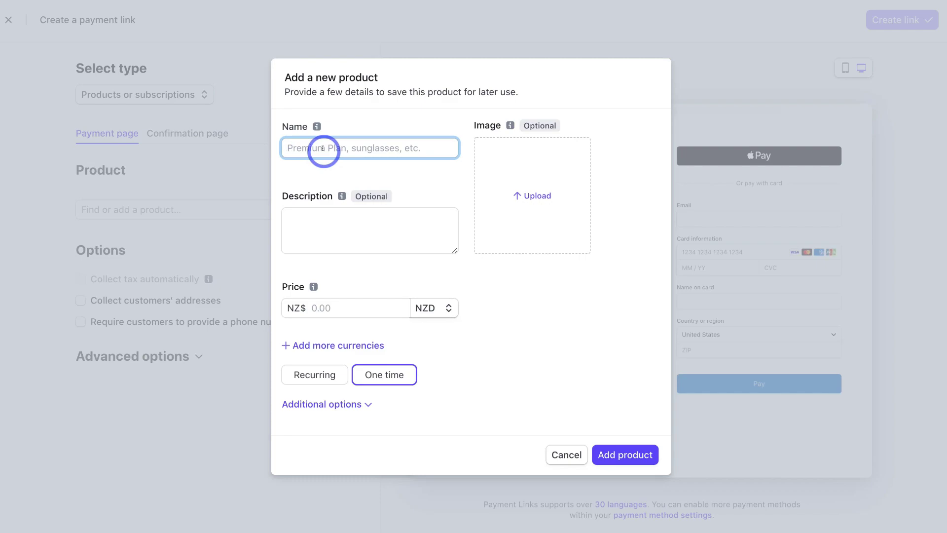
Add 'One-on-one Online Consulting' at one-time NZ$199.00 with a pasted description.
text(One-on-one Online Consulting)
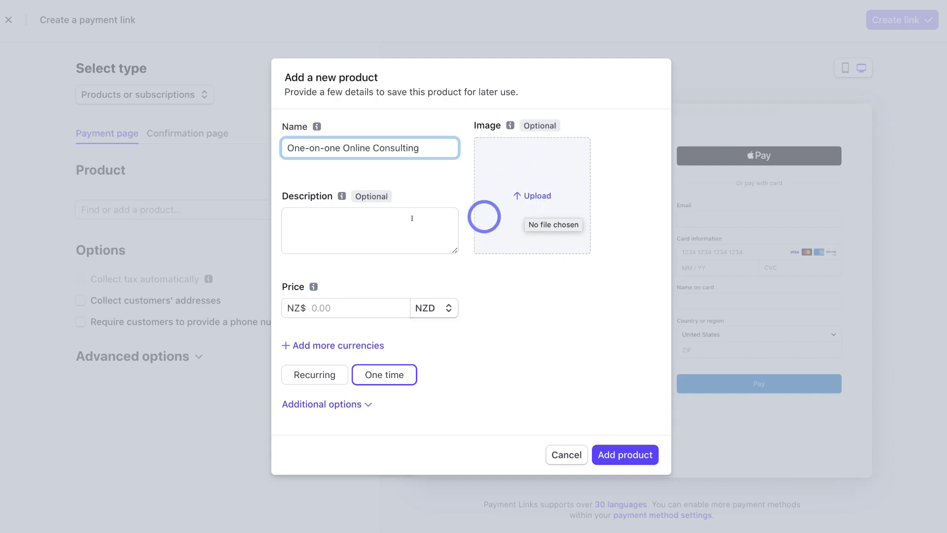
click(336, 225)
text(This is a one-hour strategy session for small business owners looking to grow online.)
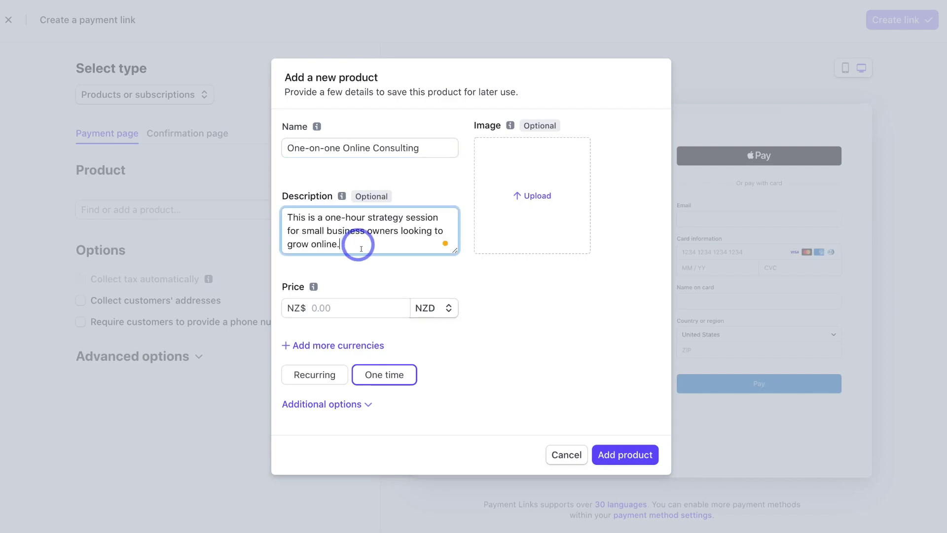
click(325, 306)
text(199.00)
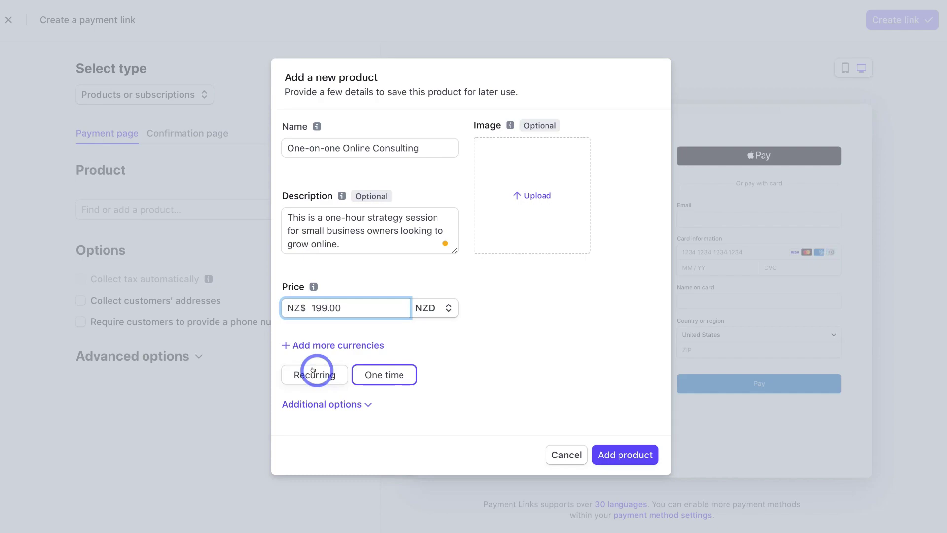
click(384, 374)
click(358, 403)
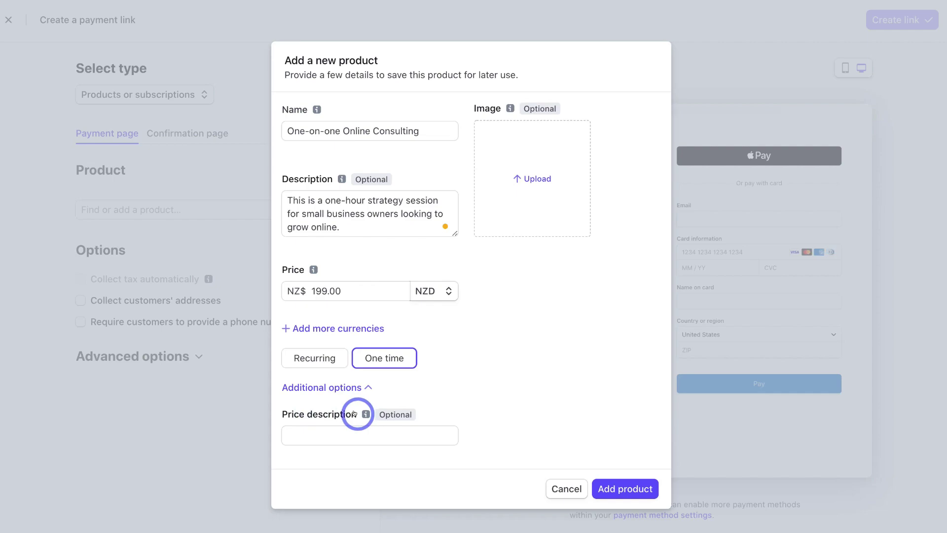
click(623, 489)
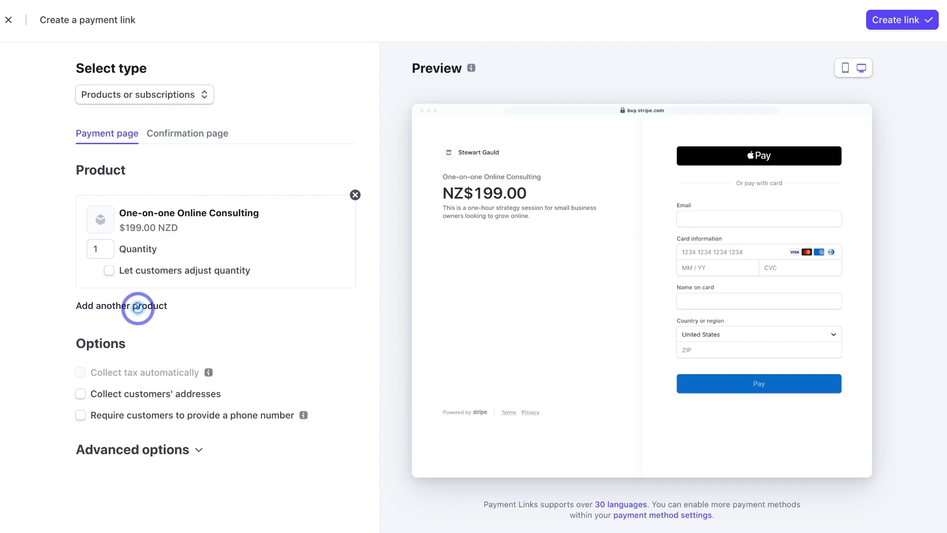
Add Yearly Platinum Consulting ($399.00 NZD monthly) and Consulting Gold Tier ($299.00 NZD) to the link.
click(138, 306)
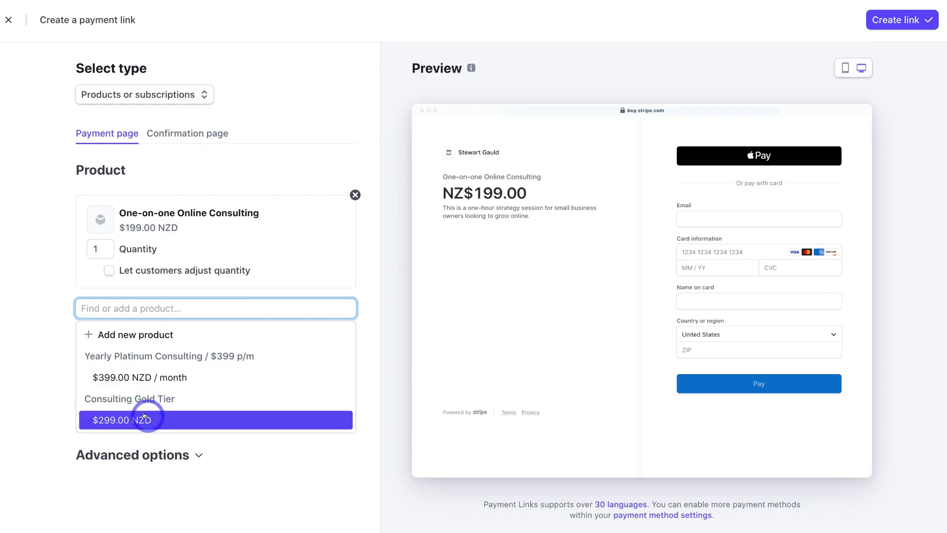
click(153, 373)
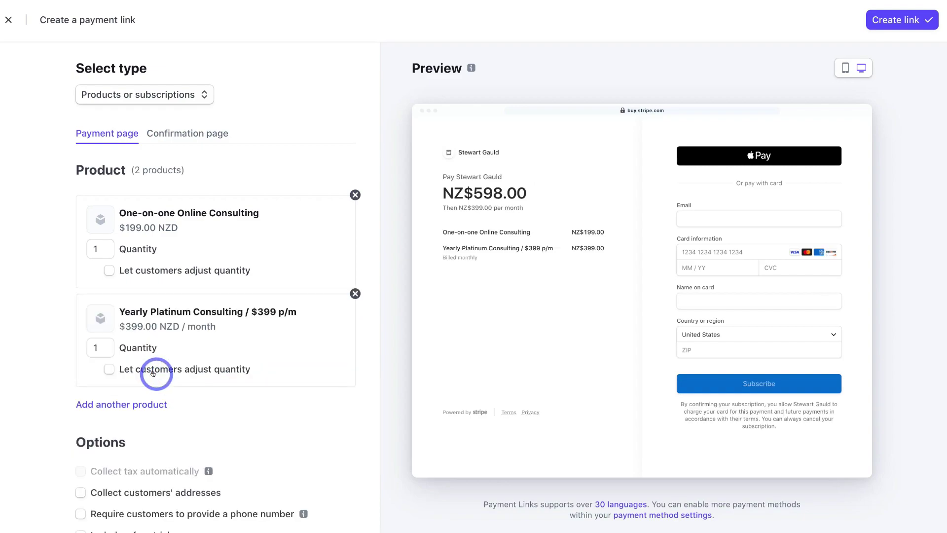
click(130, 398)
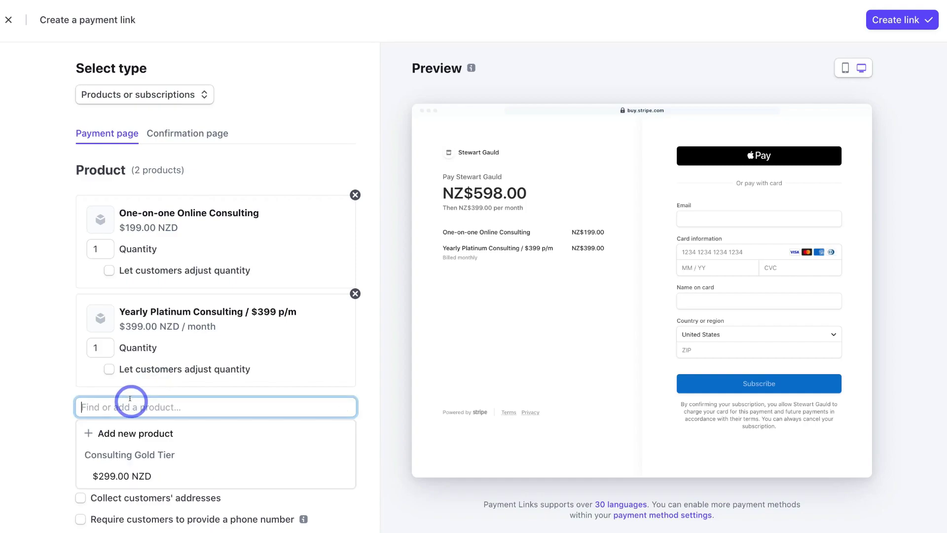
click(135, 475)
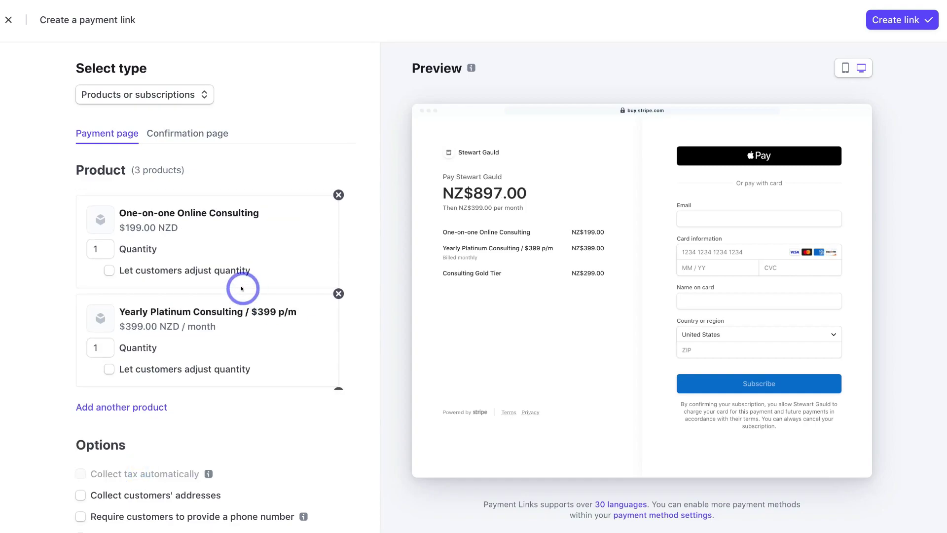
scroll(242, 288, down, 4)
scroll(243, 285, up, 4)
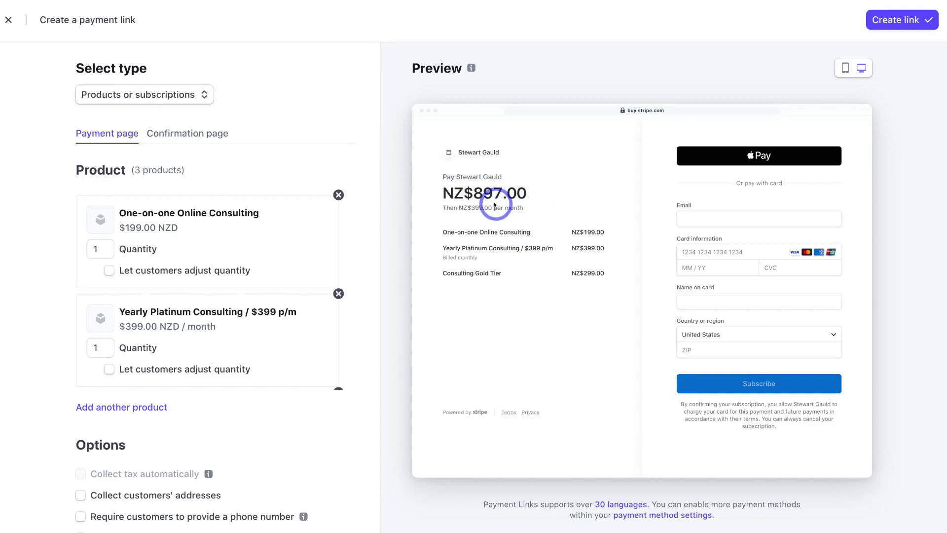
Let customers adjust the quantity of all three products from 0 to 99.
scroll(202, 234, down, 2)
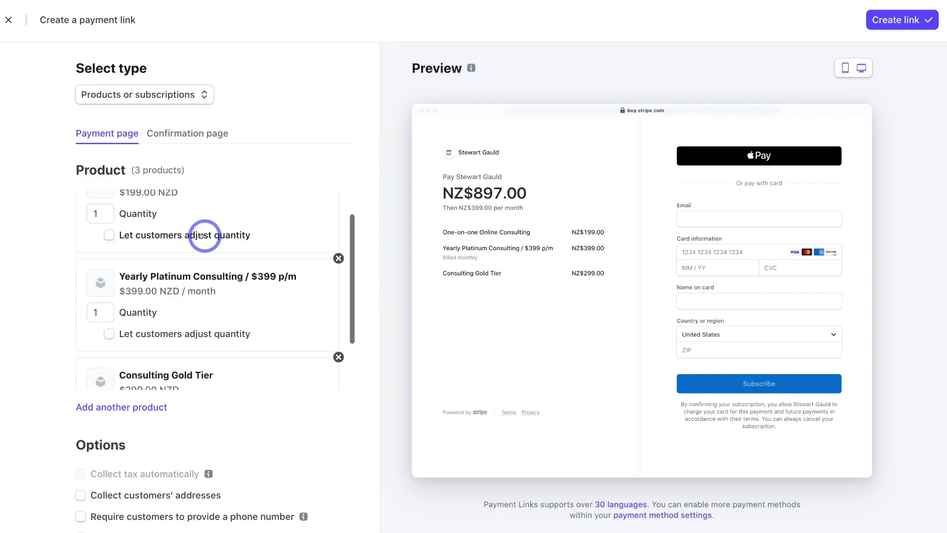
click(110, 235)
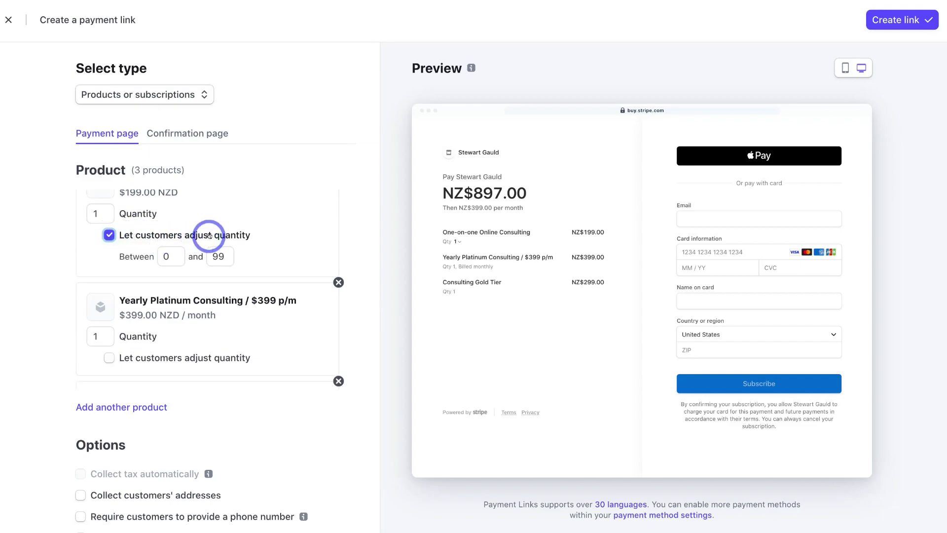
scroll(213, 235, down, 3)
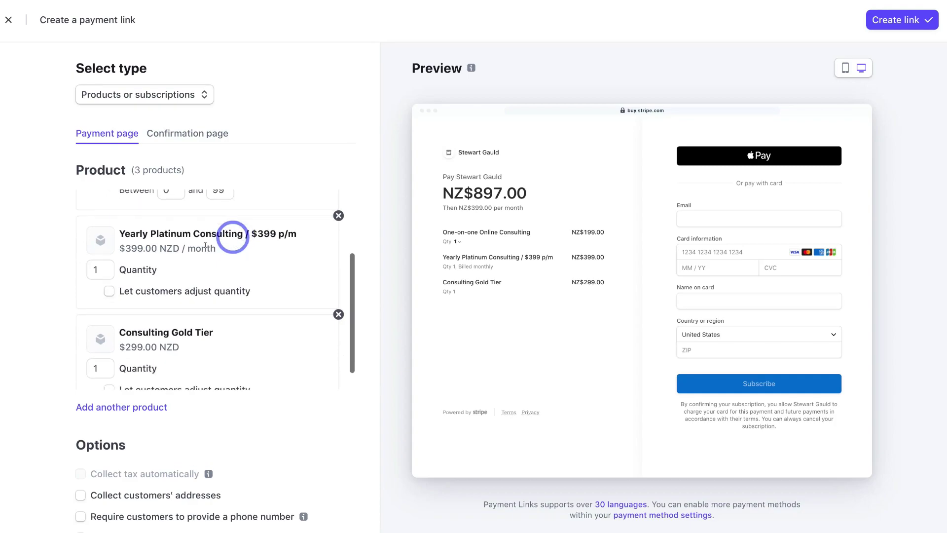
click(109, 290)
scroll(215, 266, down, 2)
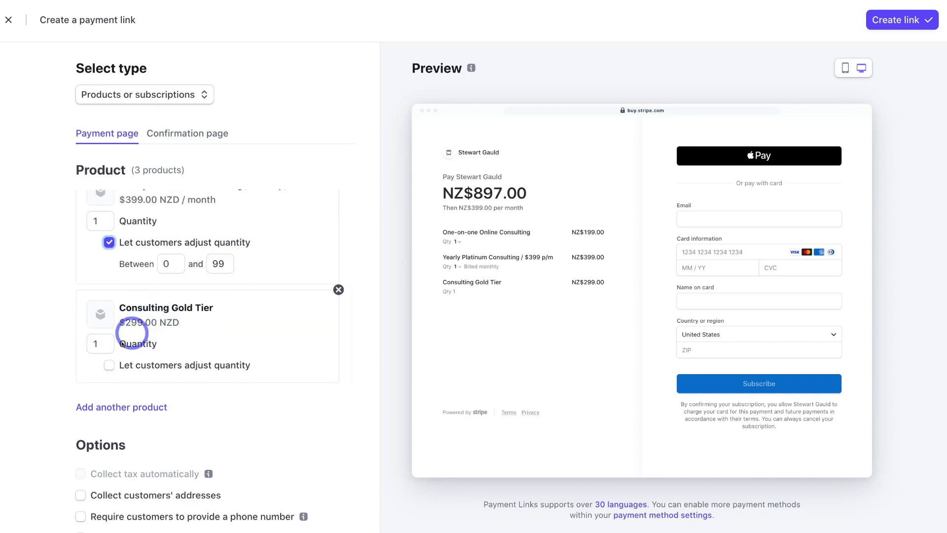
click(109, 365)
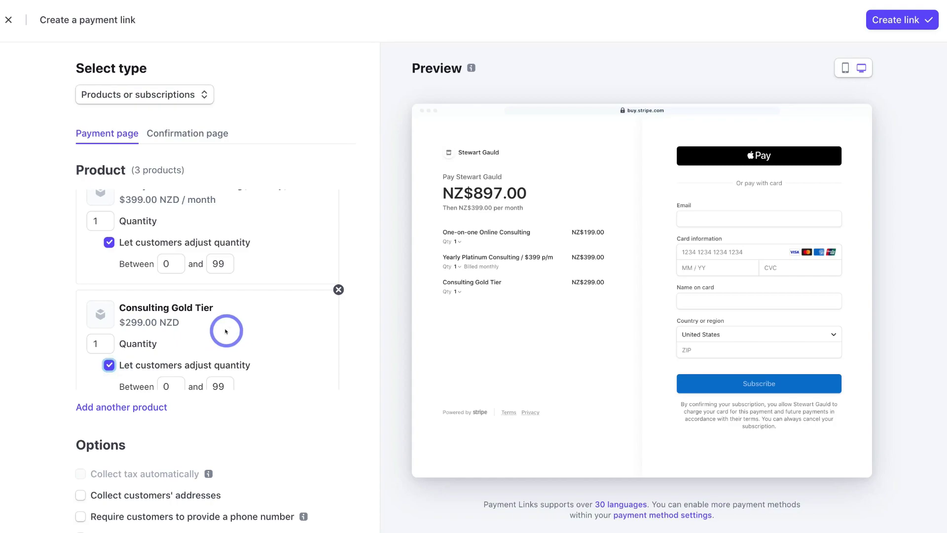
scroll(226, 331, down, 2)
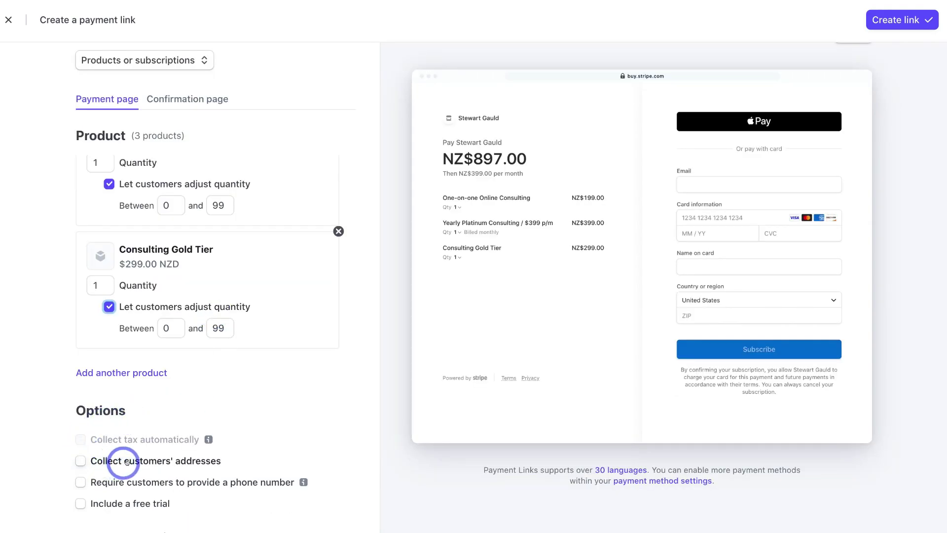
Collect billing addresses only and require a phone number at checkout.
click(80, 461)
scroll(81, 459, down, 1)
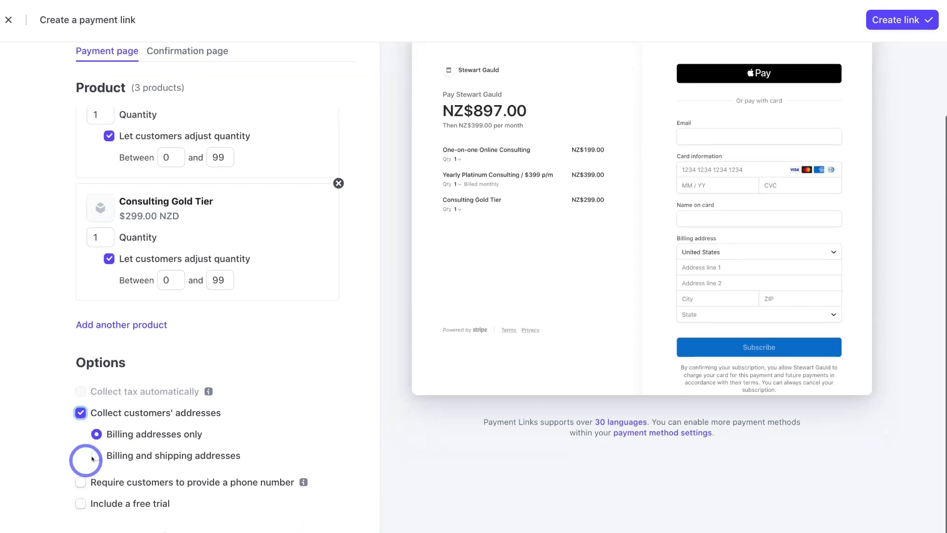
click(99, 455)
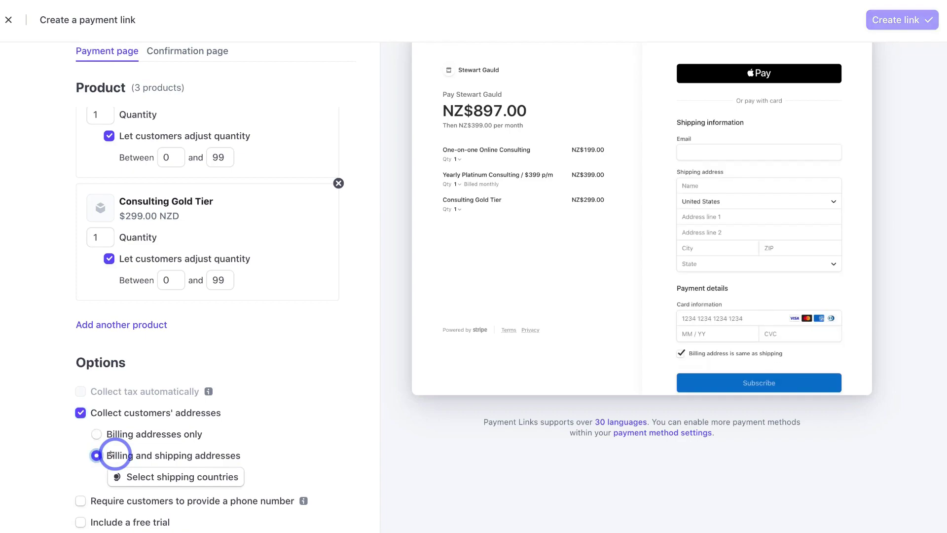
click(174, 474)
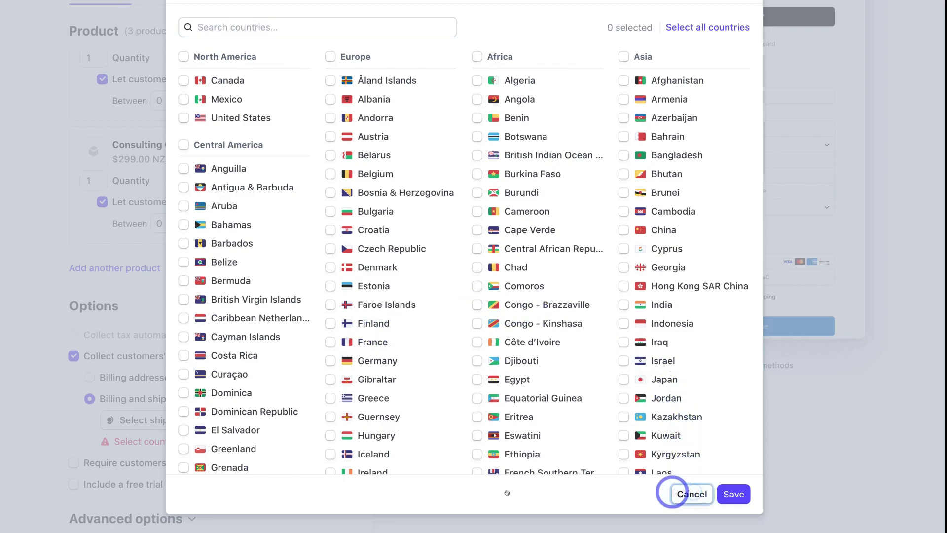
click(684, 493)
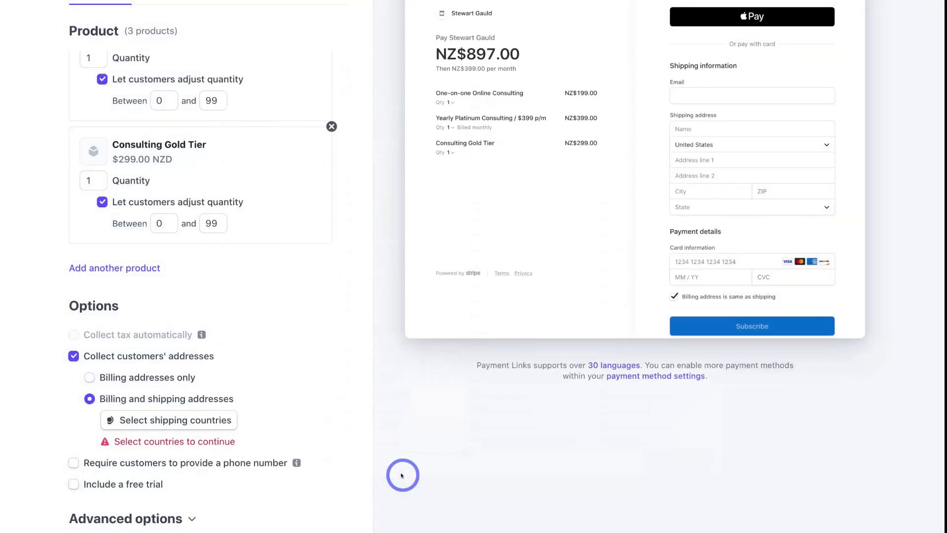
click(88, 377)
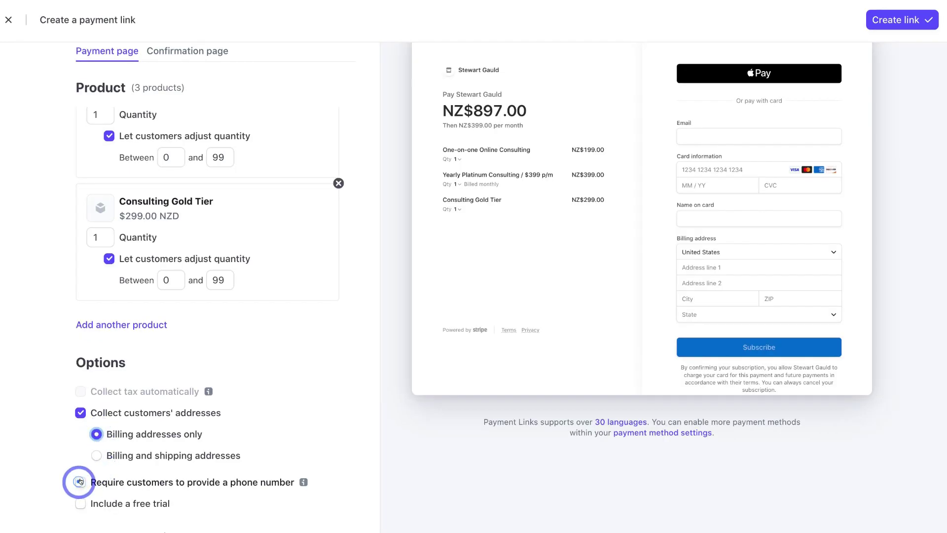
click(79, 482)
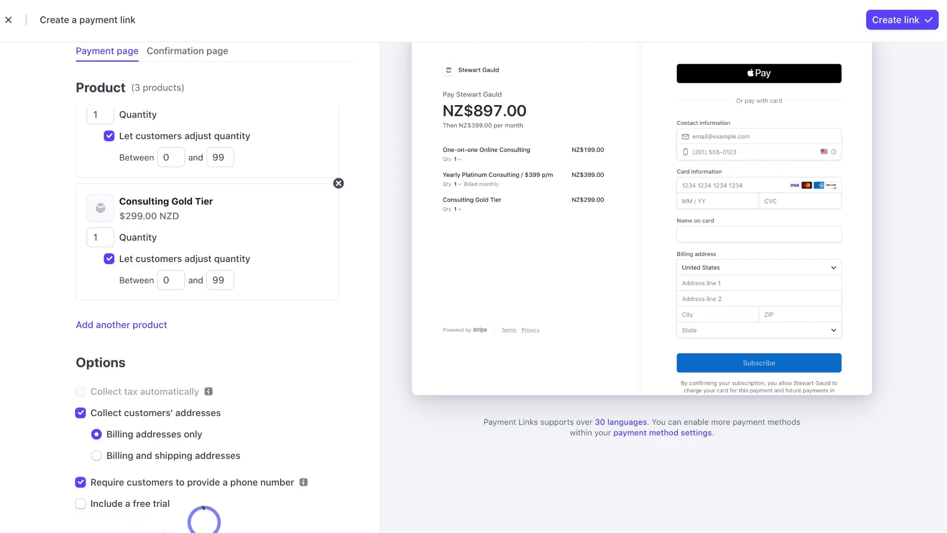
scroll(199, 486, up, 3)
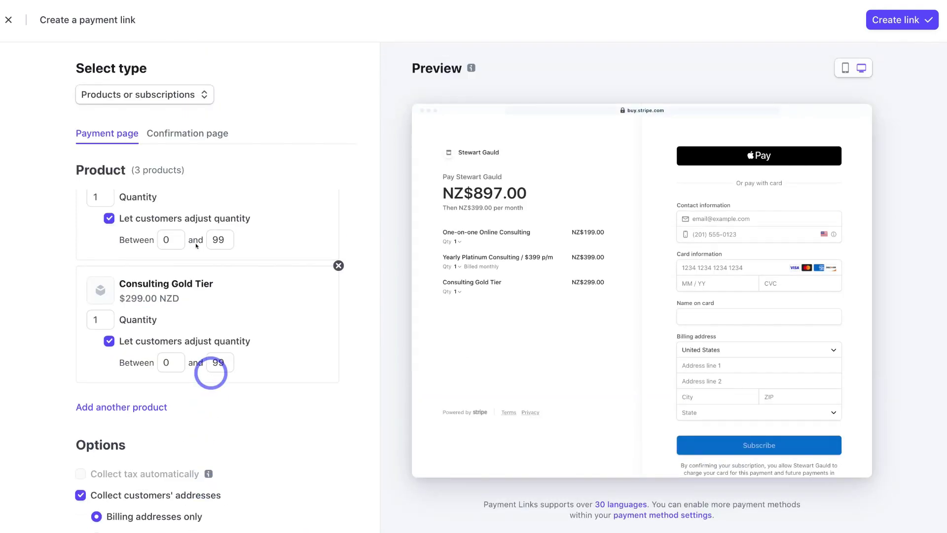
Keep the default confirmation page after payment and create the link.
click(176, 137)
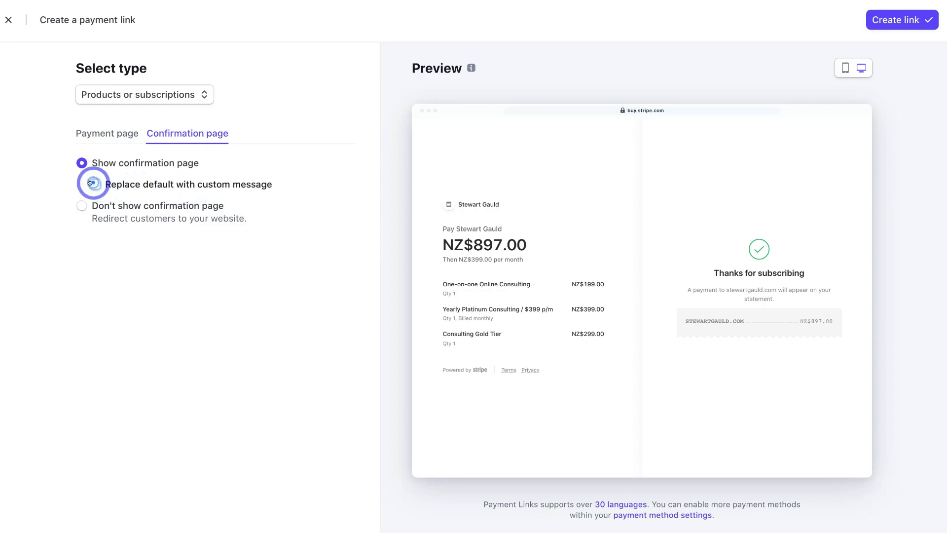
click(91, 184)
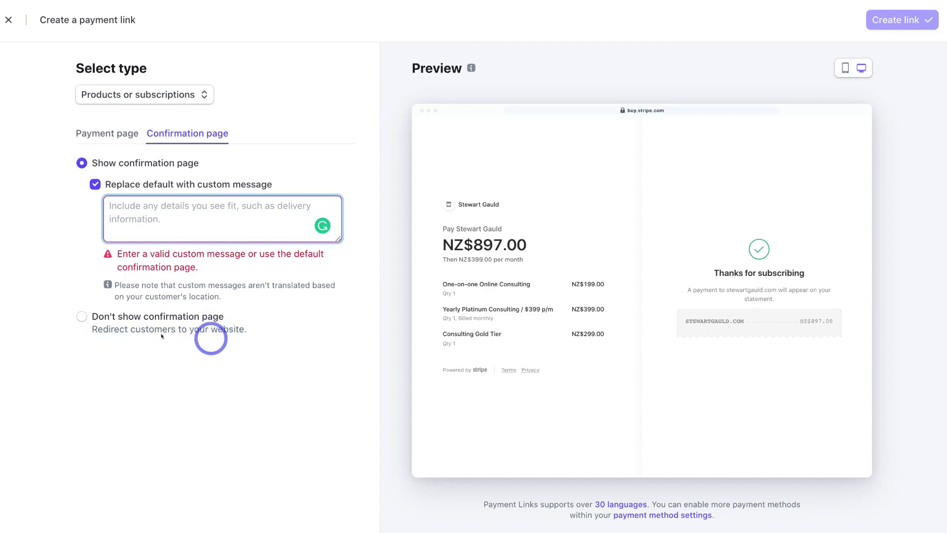
click(82, 316)
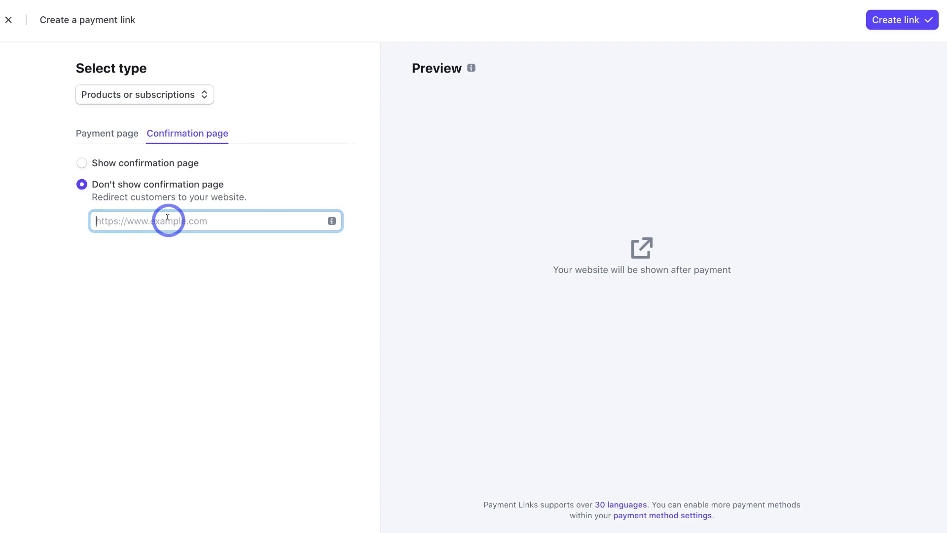
click(81, 162)
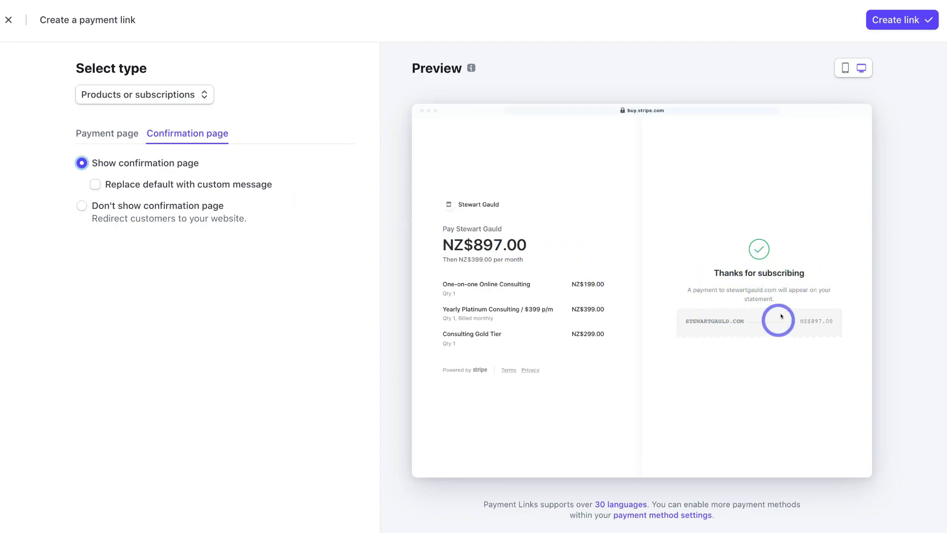
click(884, 22)
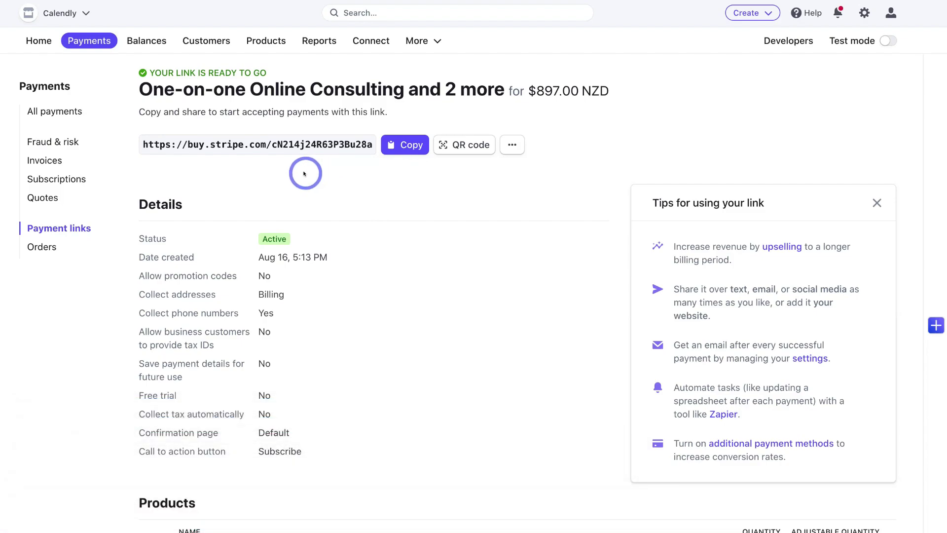
Copy the new buy.stripe.com URL and open the payment method settings.
click(398, 146)
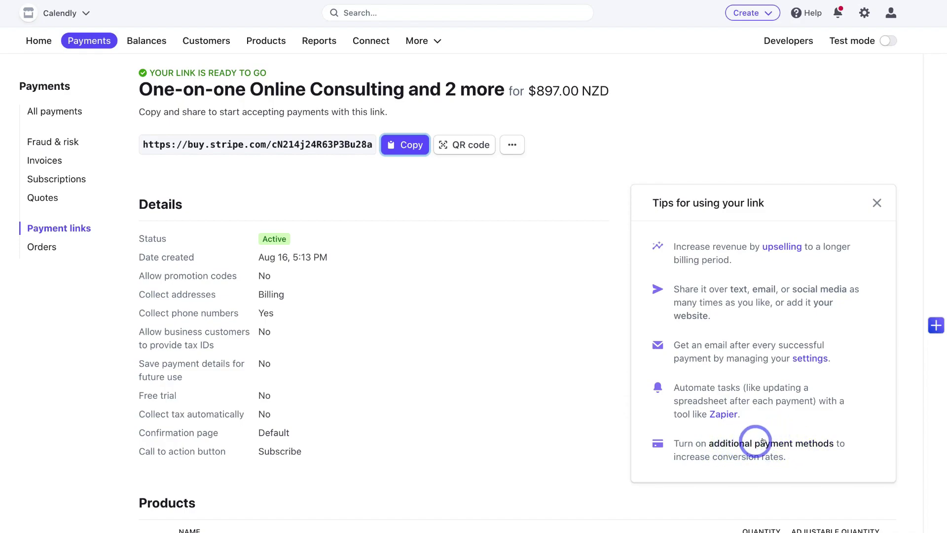
click(784, 443)
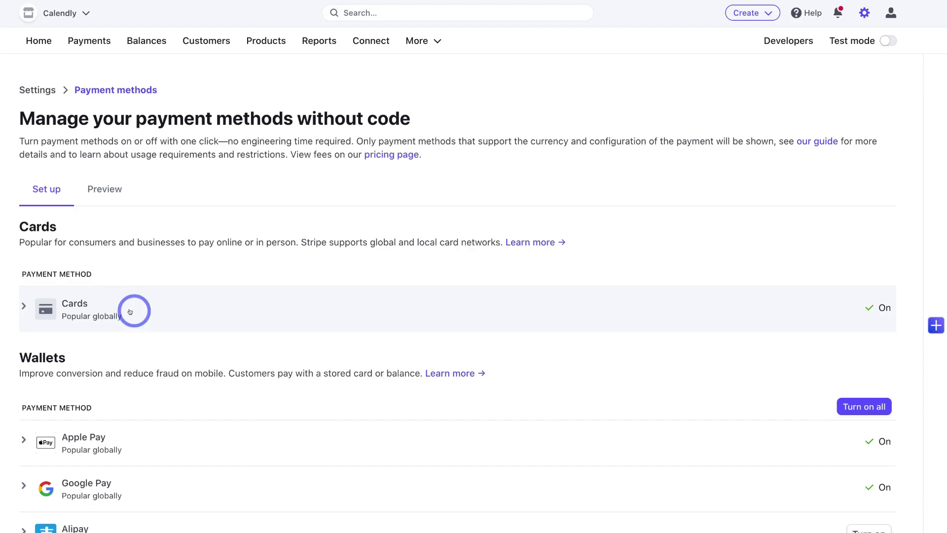
scroll(131, 310, down, 4)
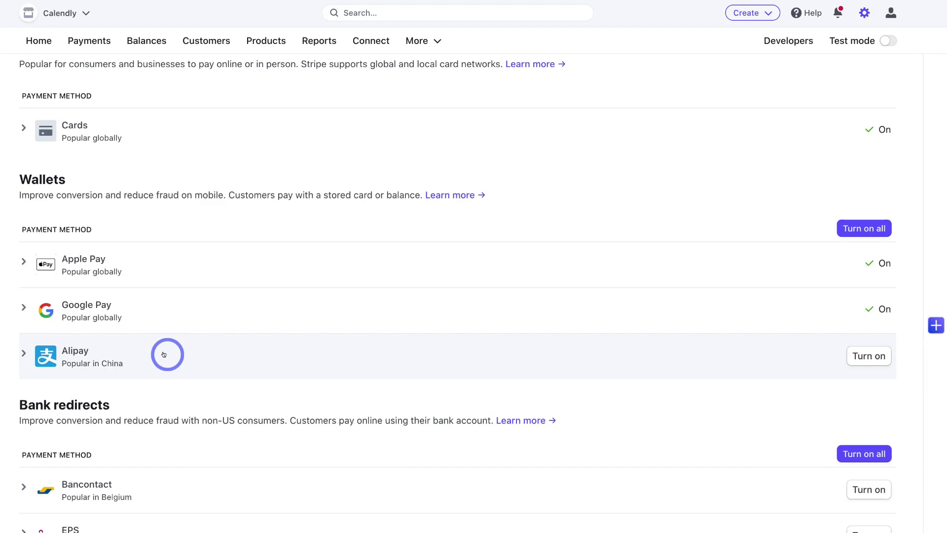
scroll(164, 354, down, 3)
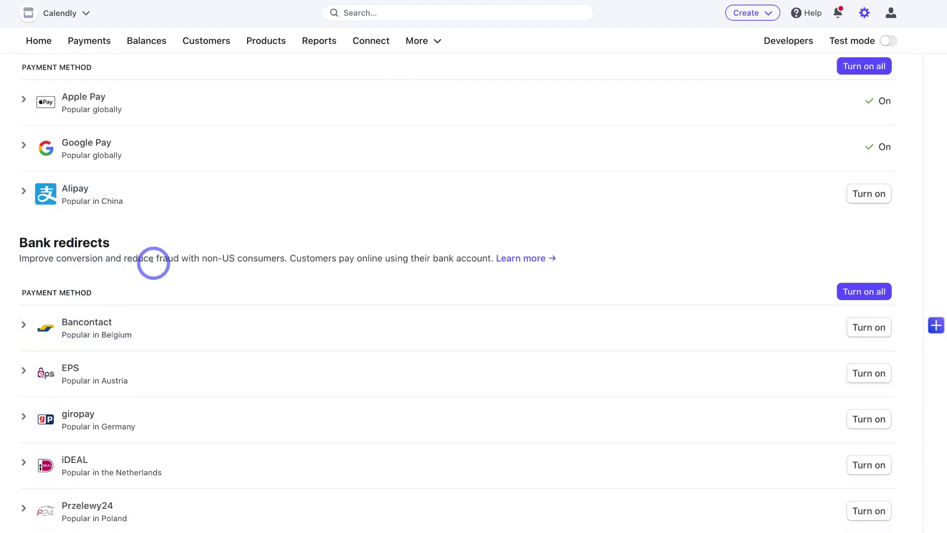
scroll(201, 328, down, 2)
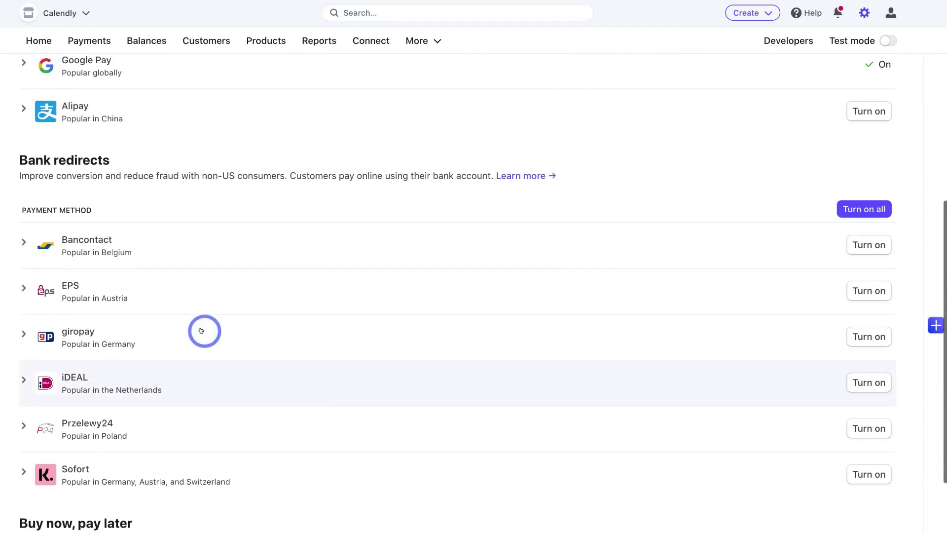
scroll(201, 330, up, 5)
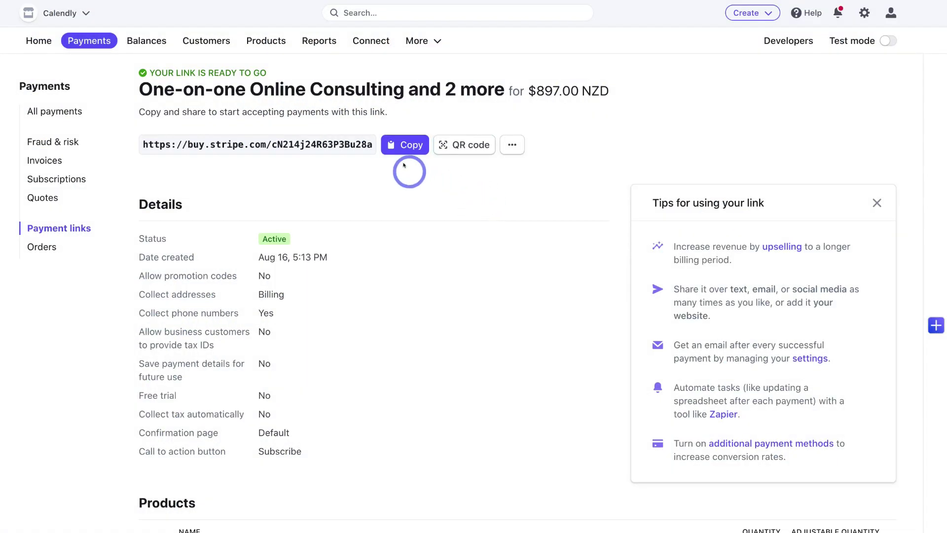
Copy the link URL again, view and close its QR code, then open more actions.
click(401, 144)
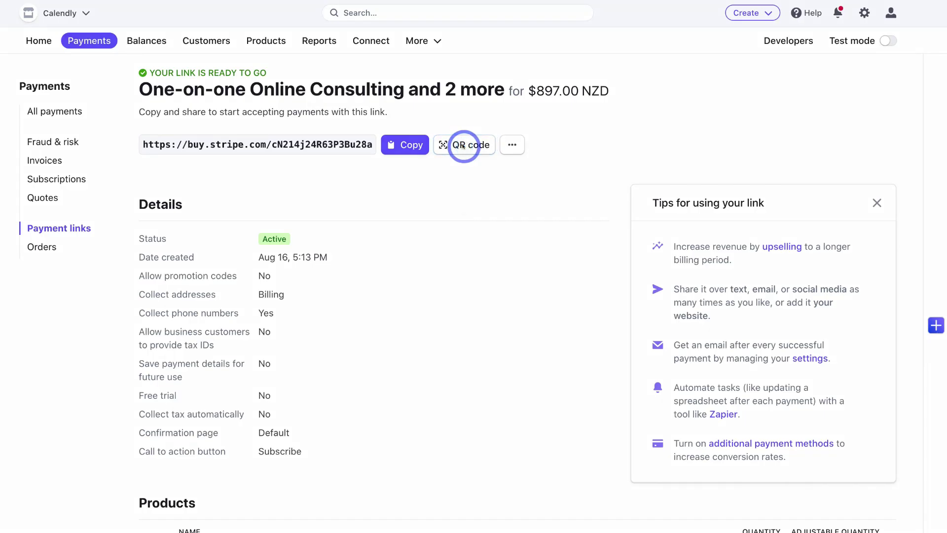
click(463, 145)
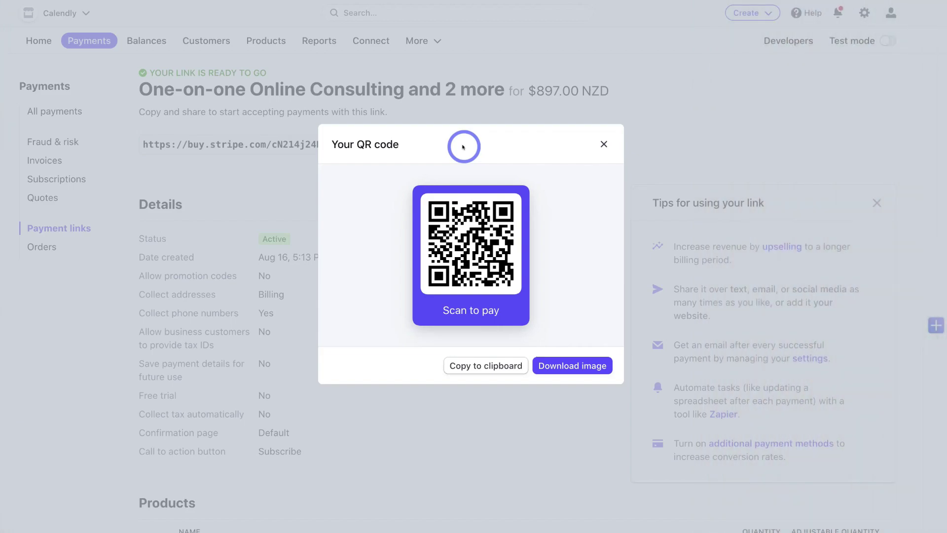
click(603, 144)
click(512, 145)
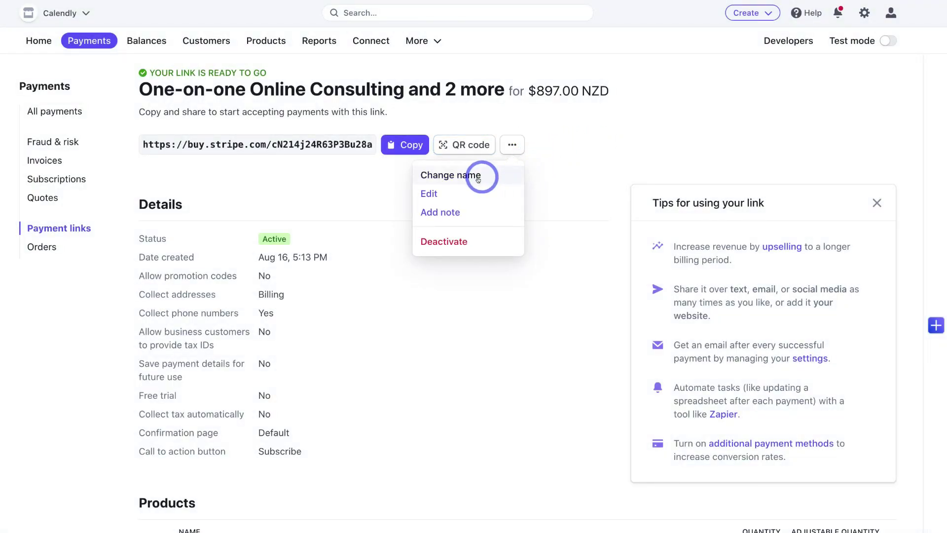
Dismiss the payment link's extra actions menu.
click(575, 196)
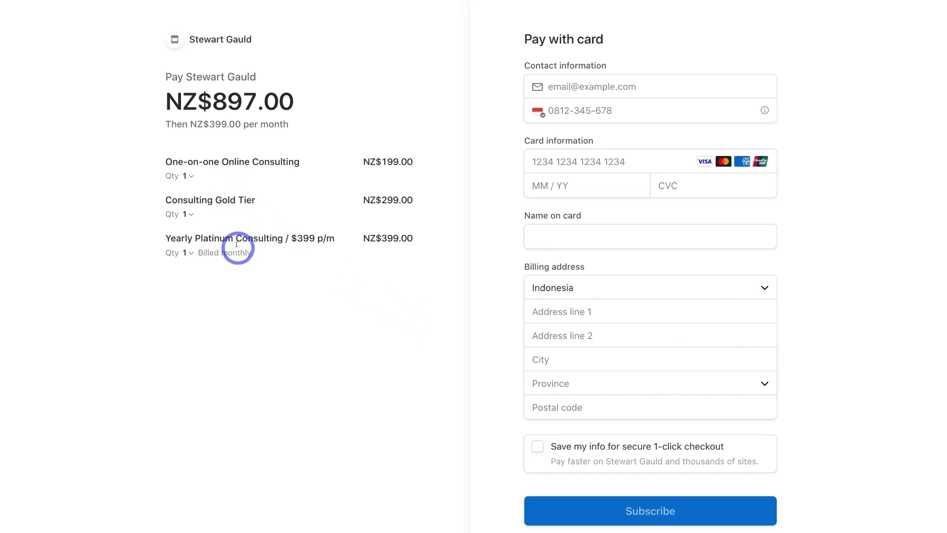
Lower One-on-one Online Consulting's quantity to 0 and confirm its removal from the checkout order.
click(186, 176)
click(428, 296)
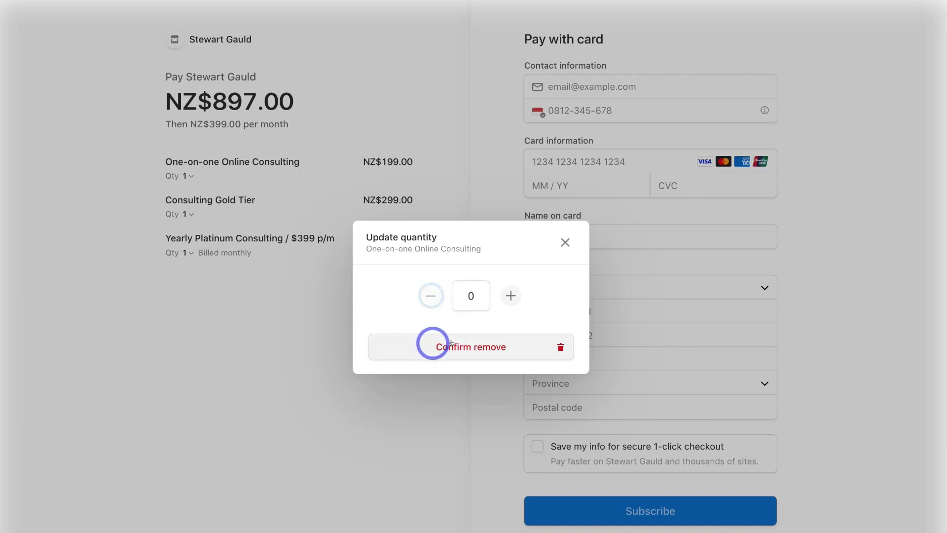
click(524, 344)
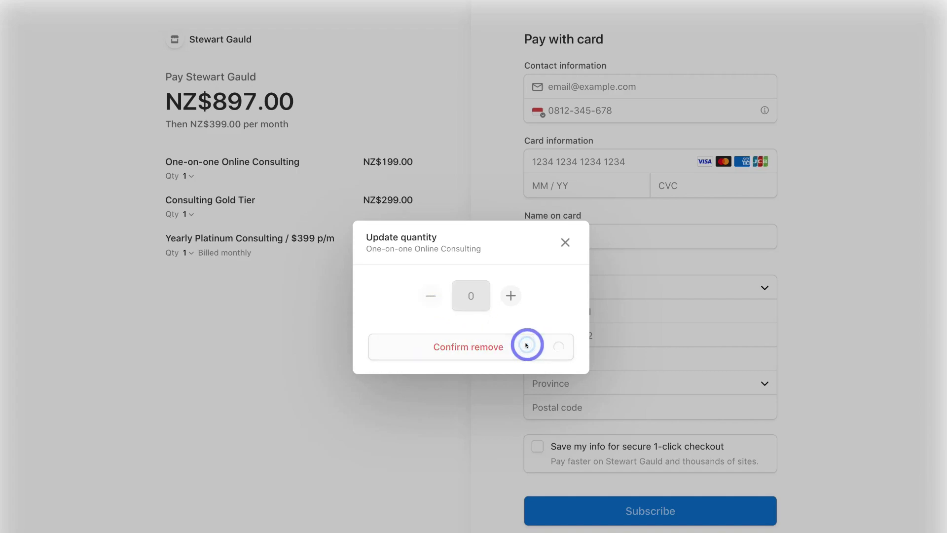